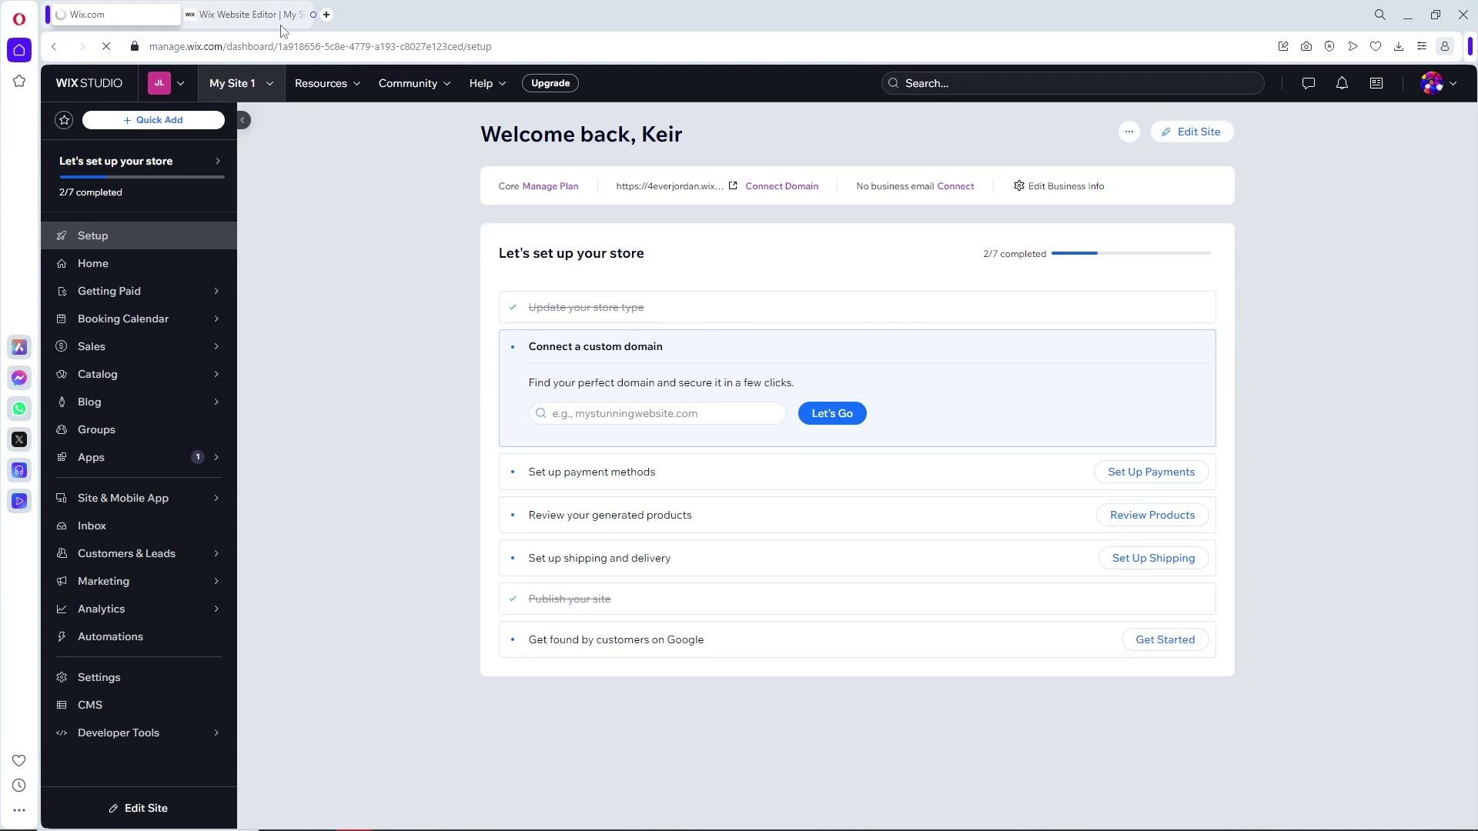
Step: Close the stray editor tab and switch the dashboard to My Site 1
{"action": "left_click", "coordinate": [298, 15]}
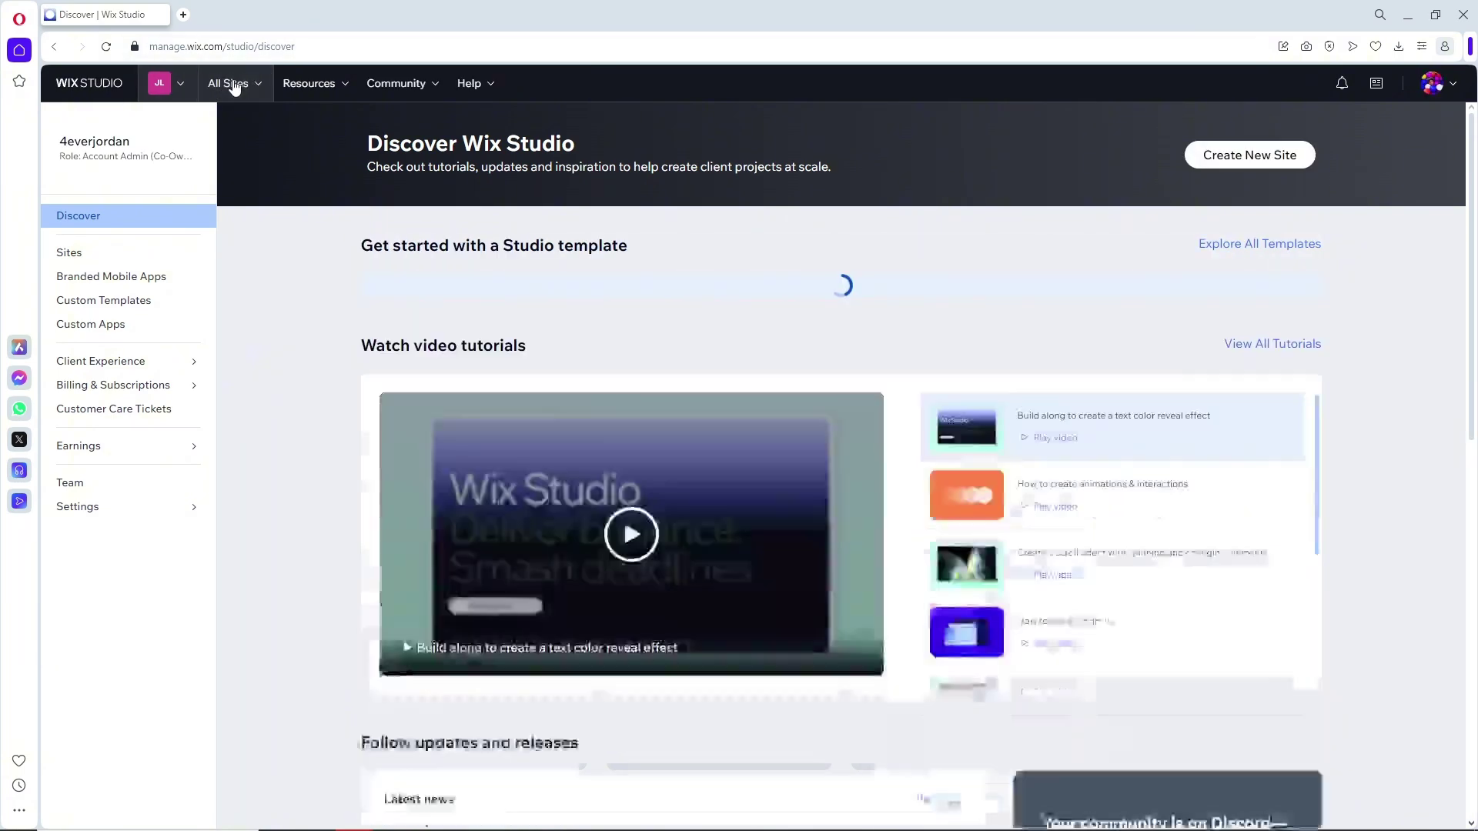
{"action": "left_click", "coordinate": [228, 83]}
{"action": "left_click", "coordinate": [281, 181]}
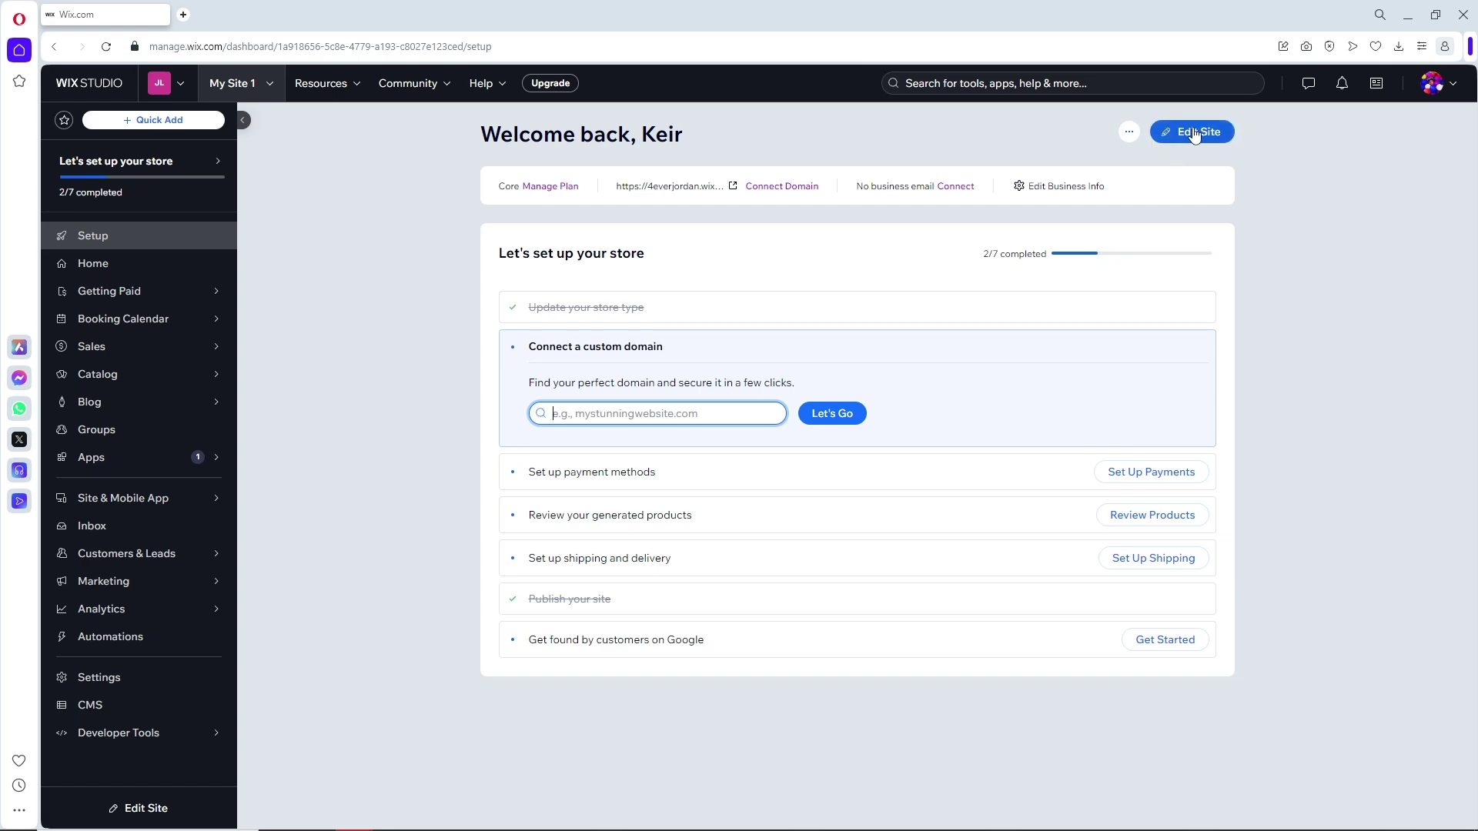
Step: Open My Site 1 in the editor and show the HOME page's options in Pages & Menu
{"action": "left_click", "coordinate": [1197, 133]}
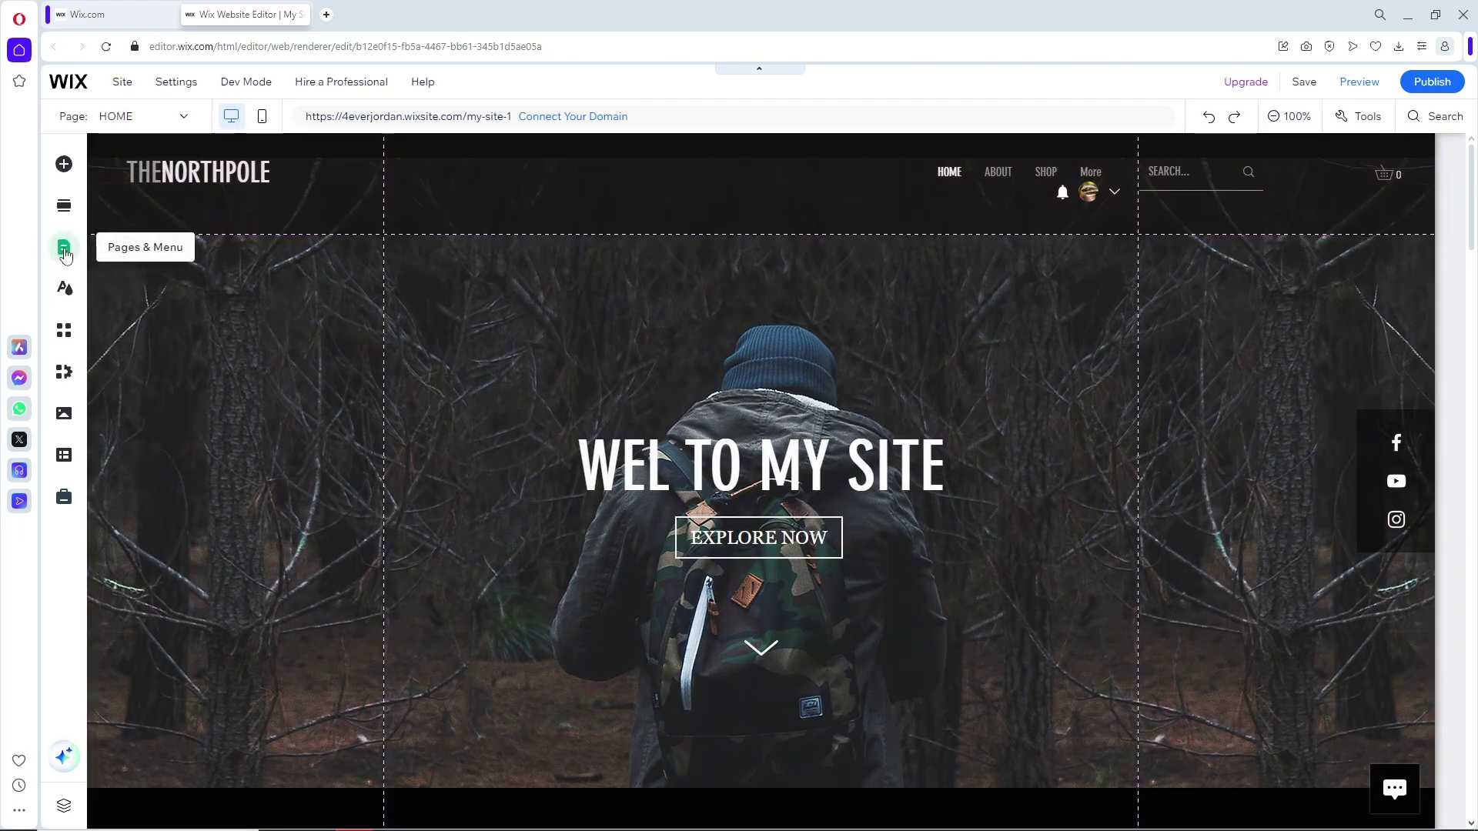
{"action": "left_click", "coordinate": [65, 249]}
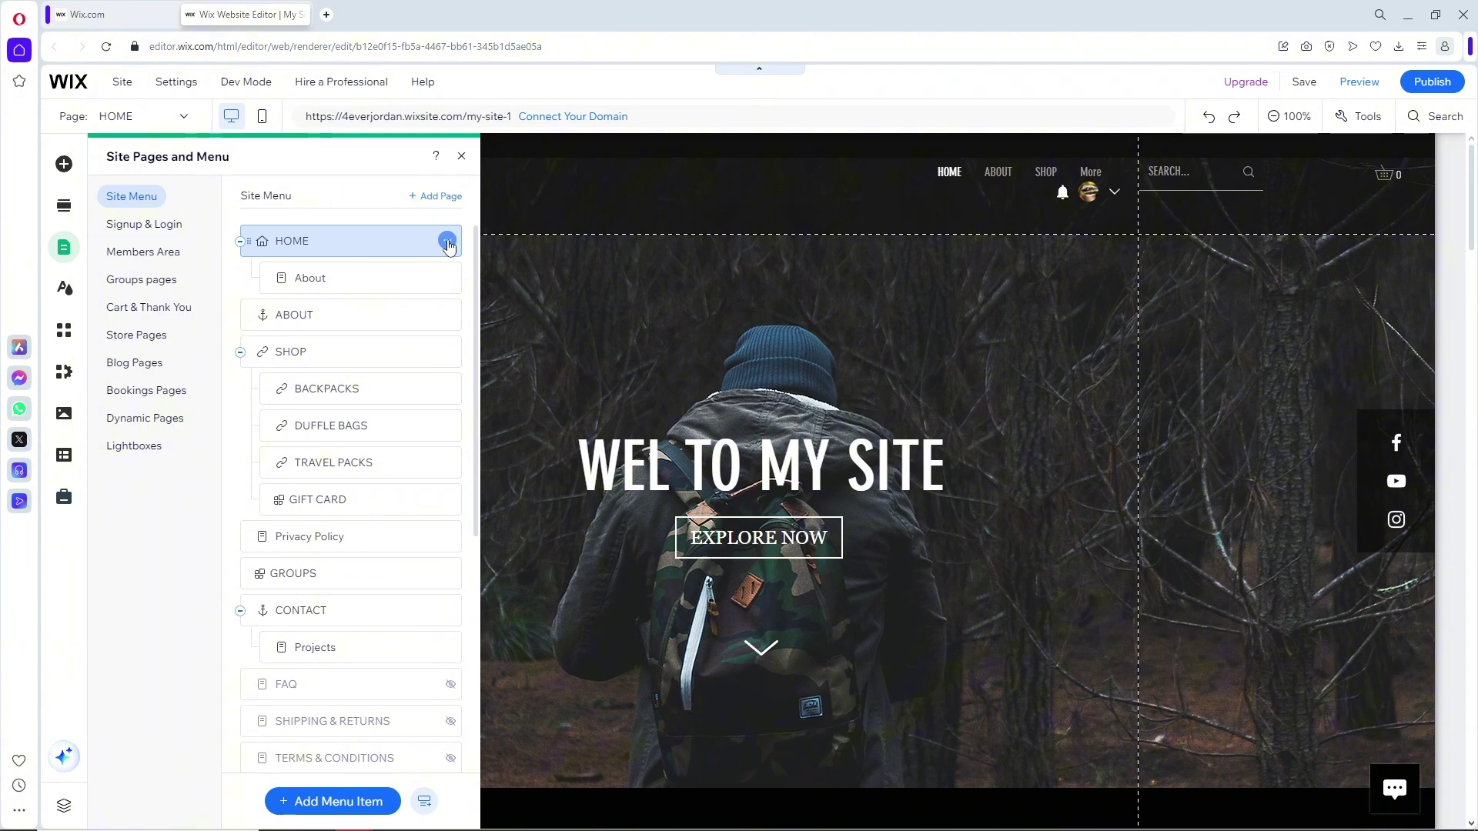
{"action": "left_click", "coordinate": [449, 242]}
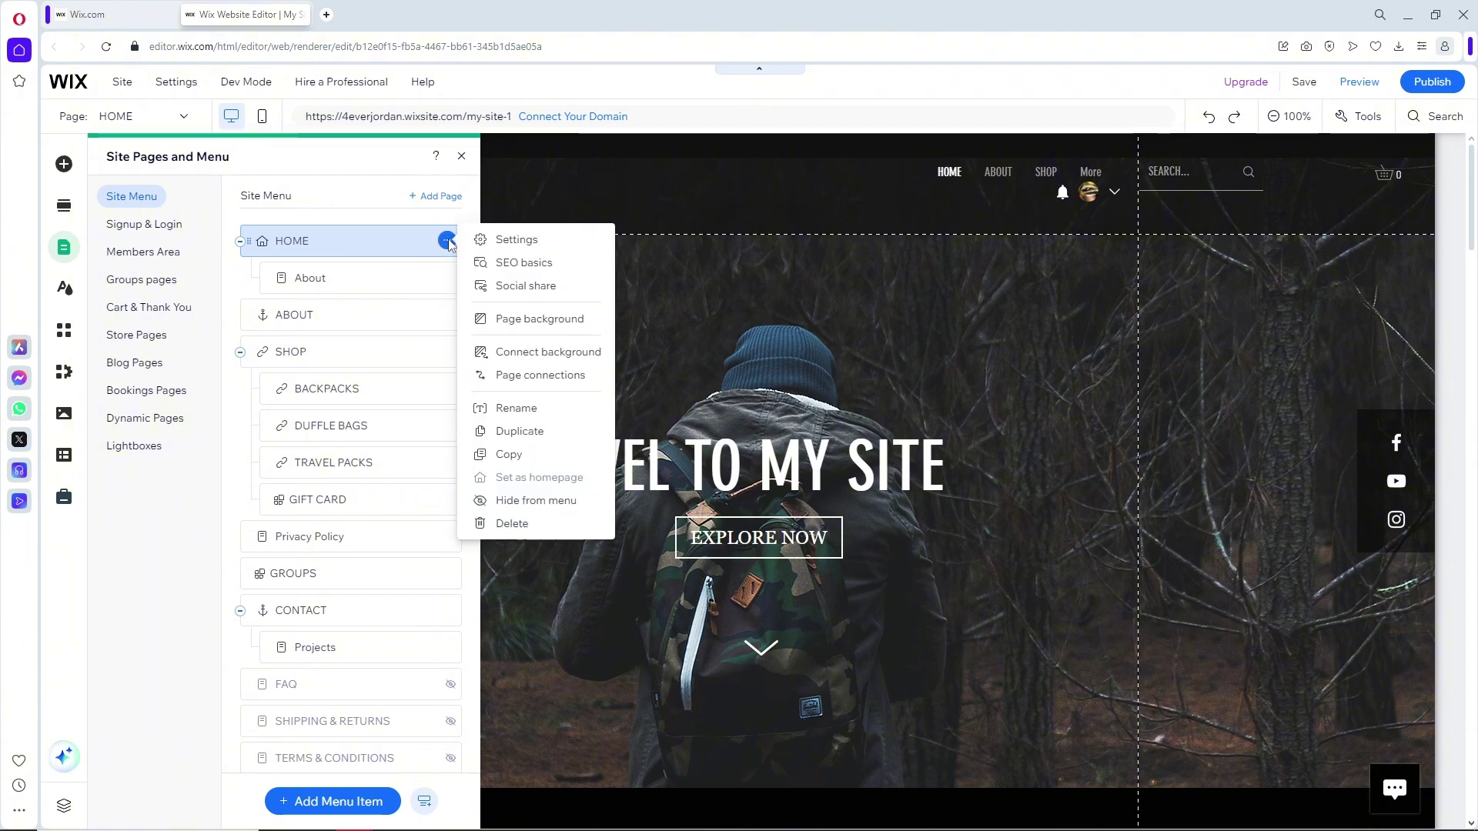
Step: Set the HOME page's permissions to Everyone instead of Site members
{"action": "left_click", "coordinate": [514, 238]}
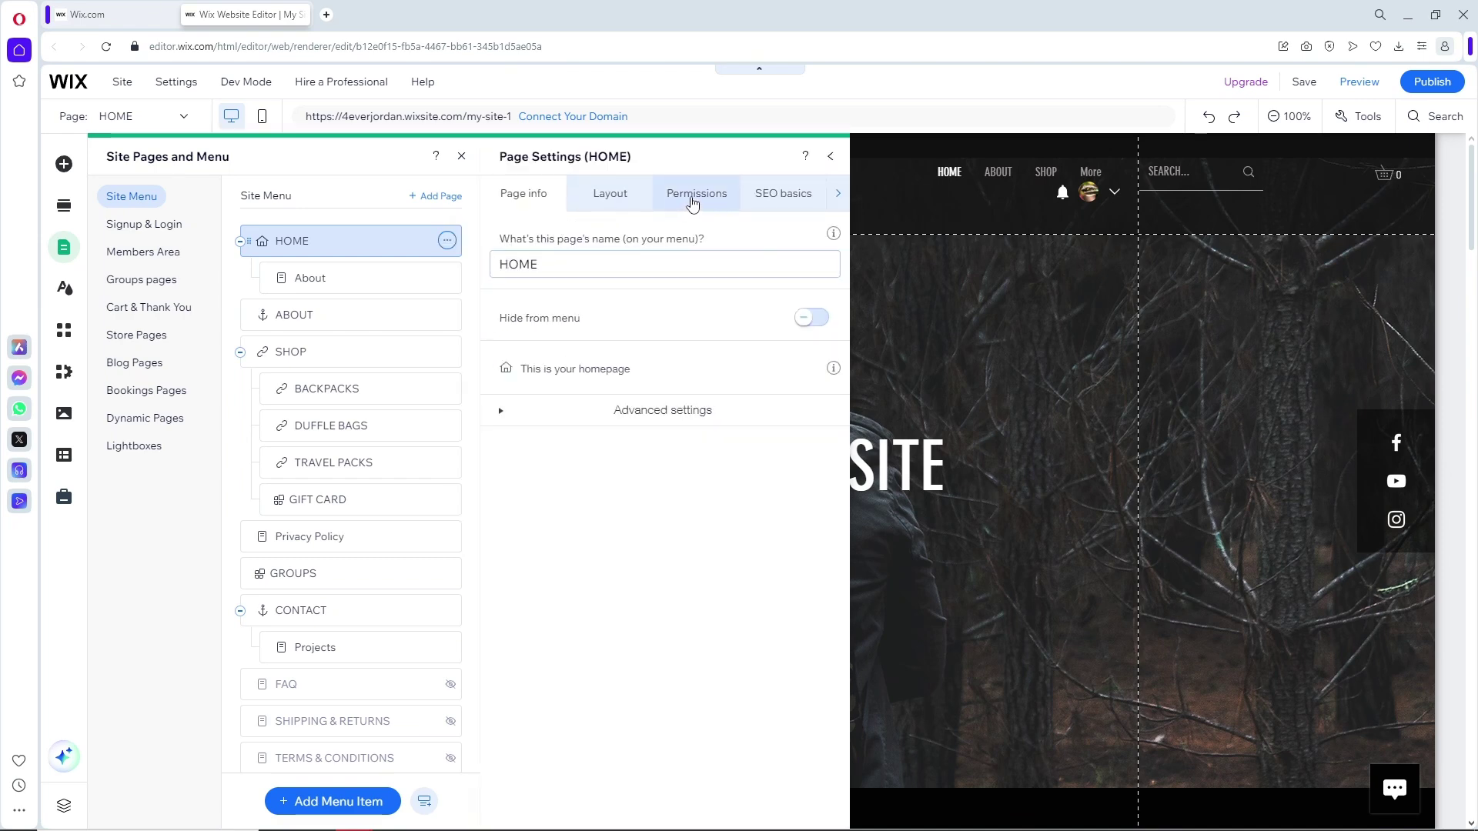
{"action": "left_click", "coordinate": [693, 198]}
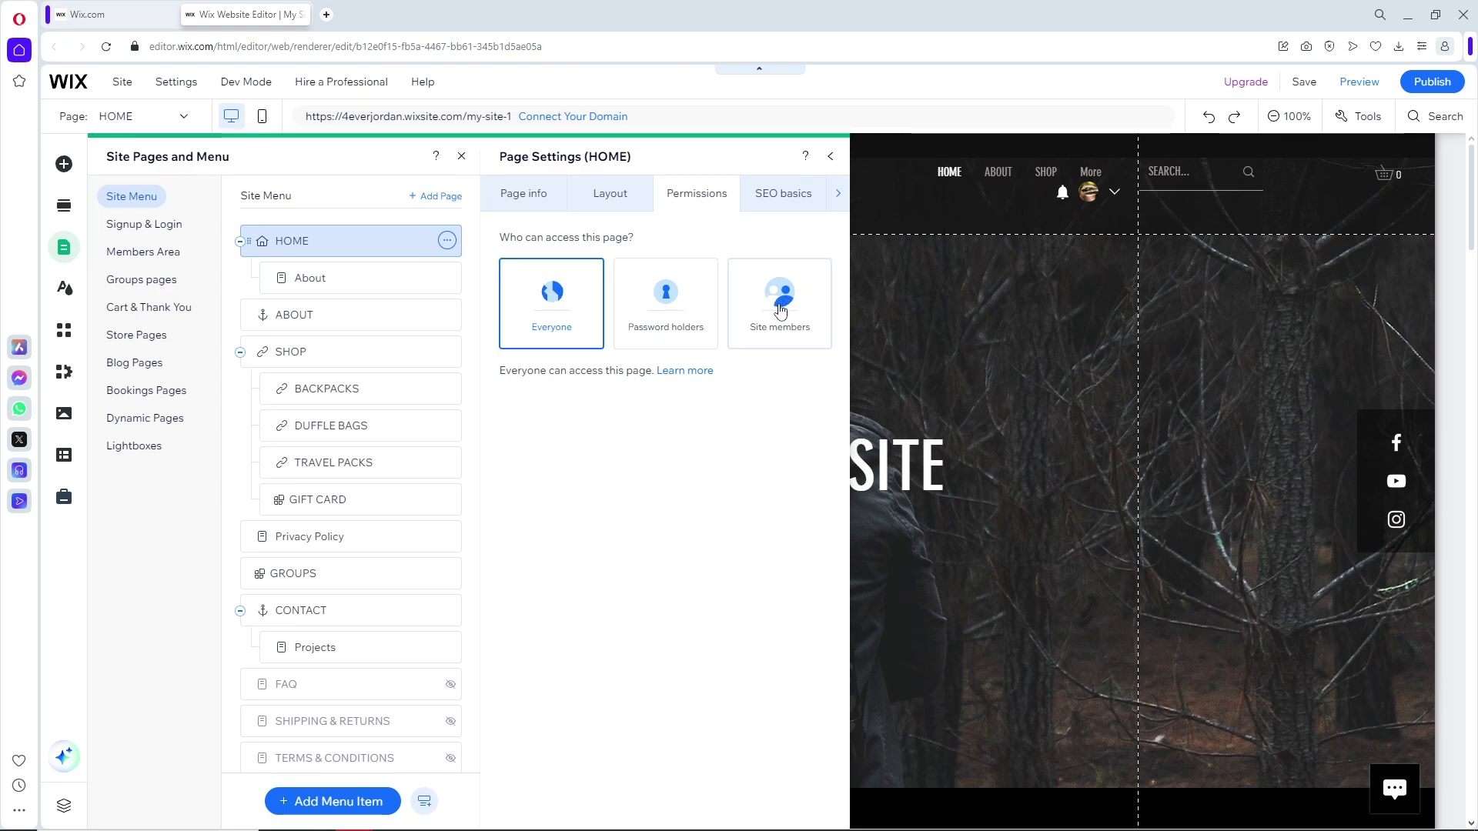
{"action": "left_click", "coordinate": [786, 310]}
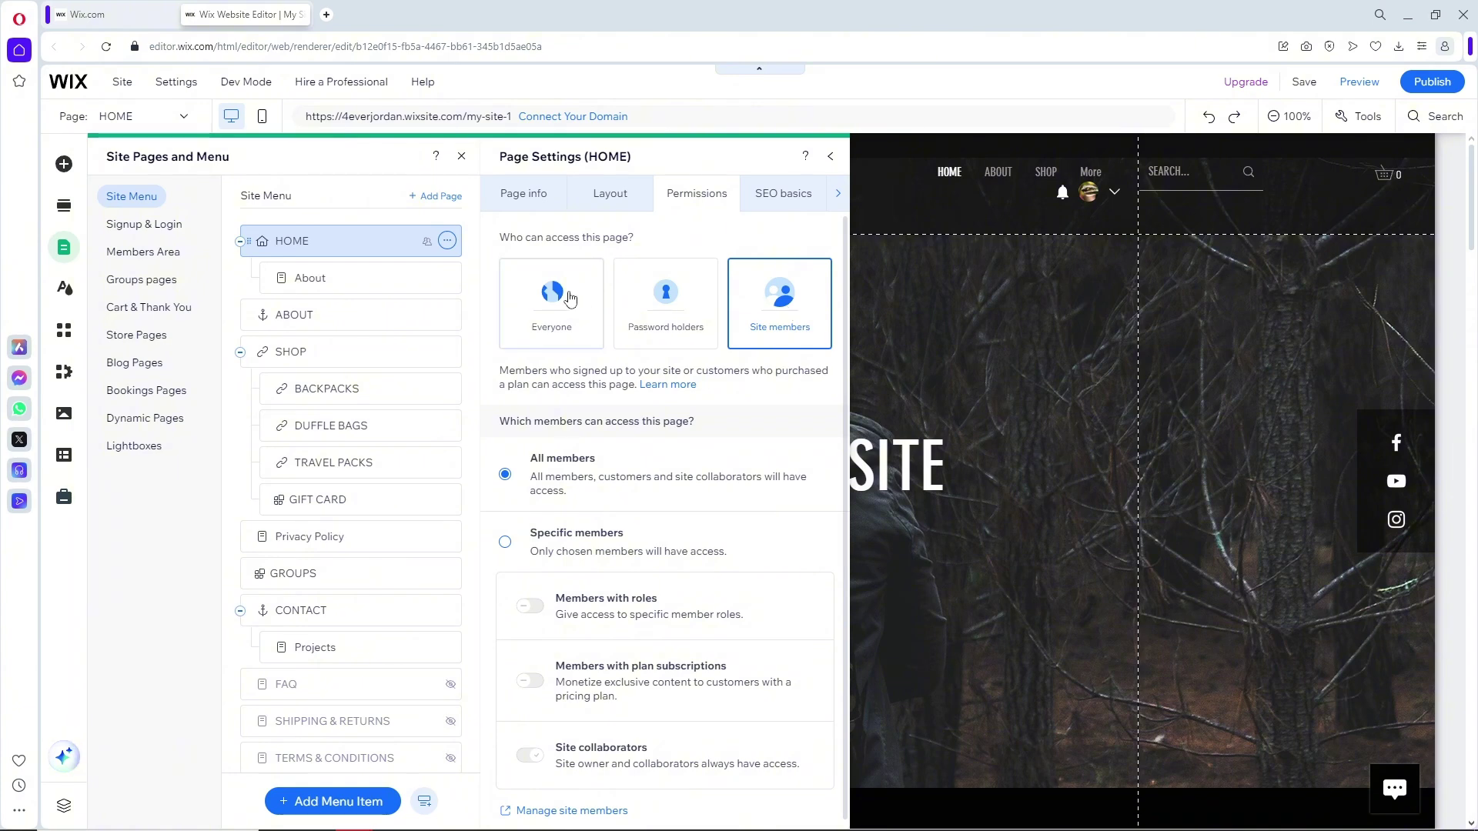
{"action": "left_click", "coordinate": [554, 295]}
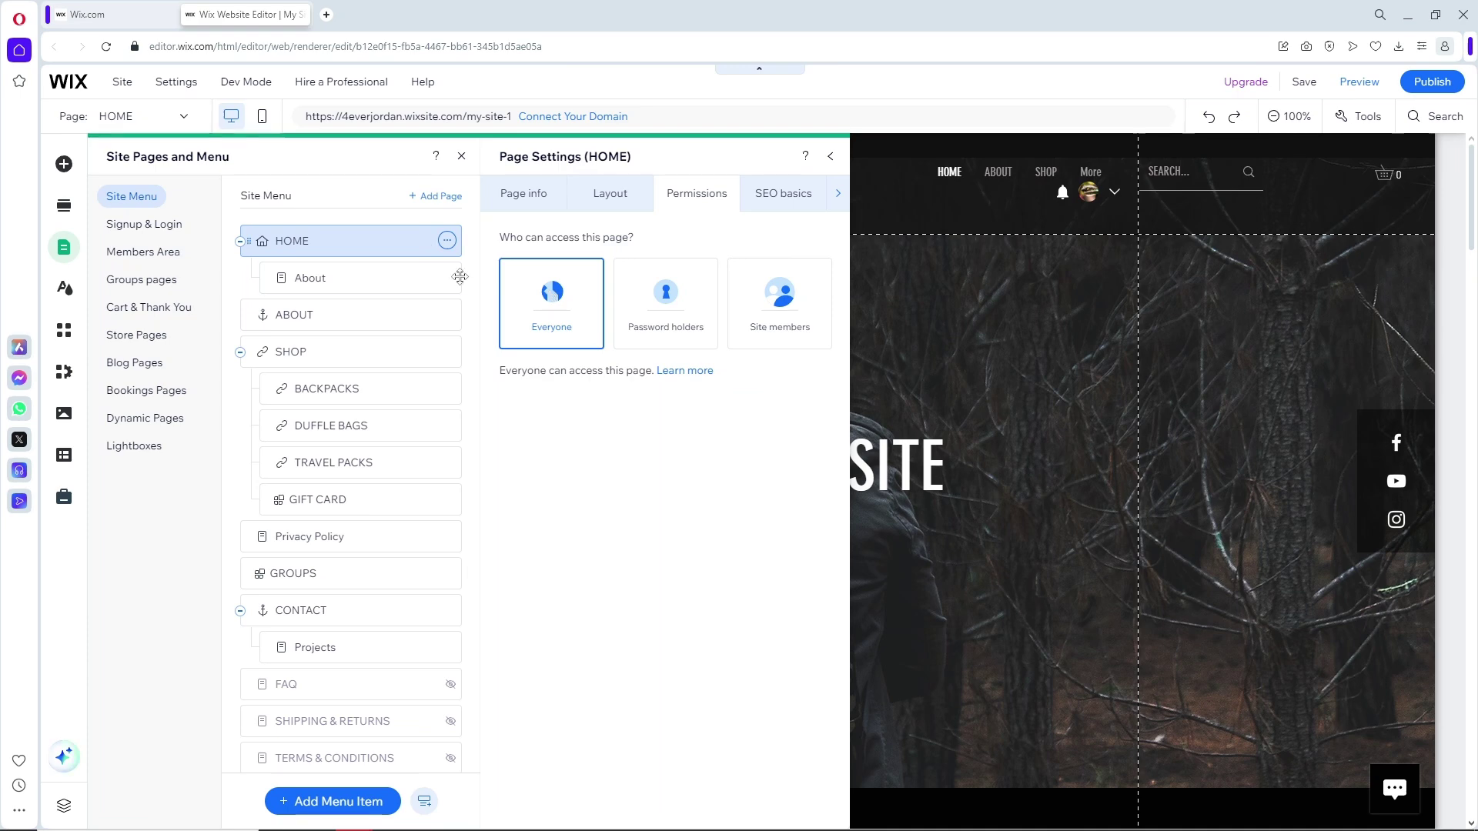
Step: Show the Member Page permissions in the Members Area, confirming access is Everyone
{"action": "left_click", "coordinate": [135, 255]}
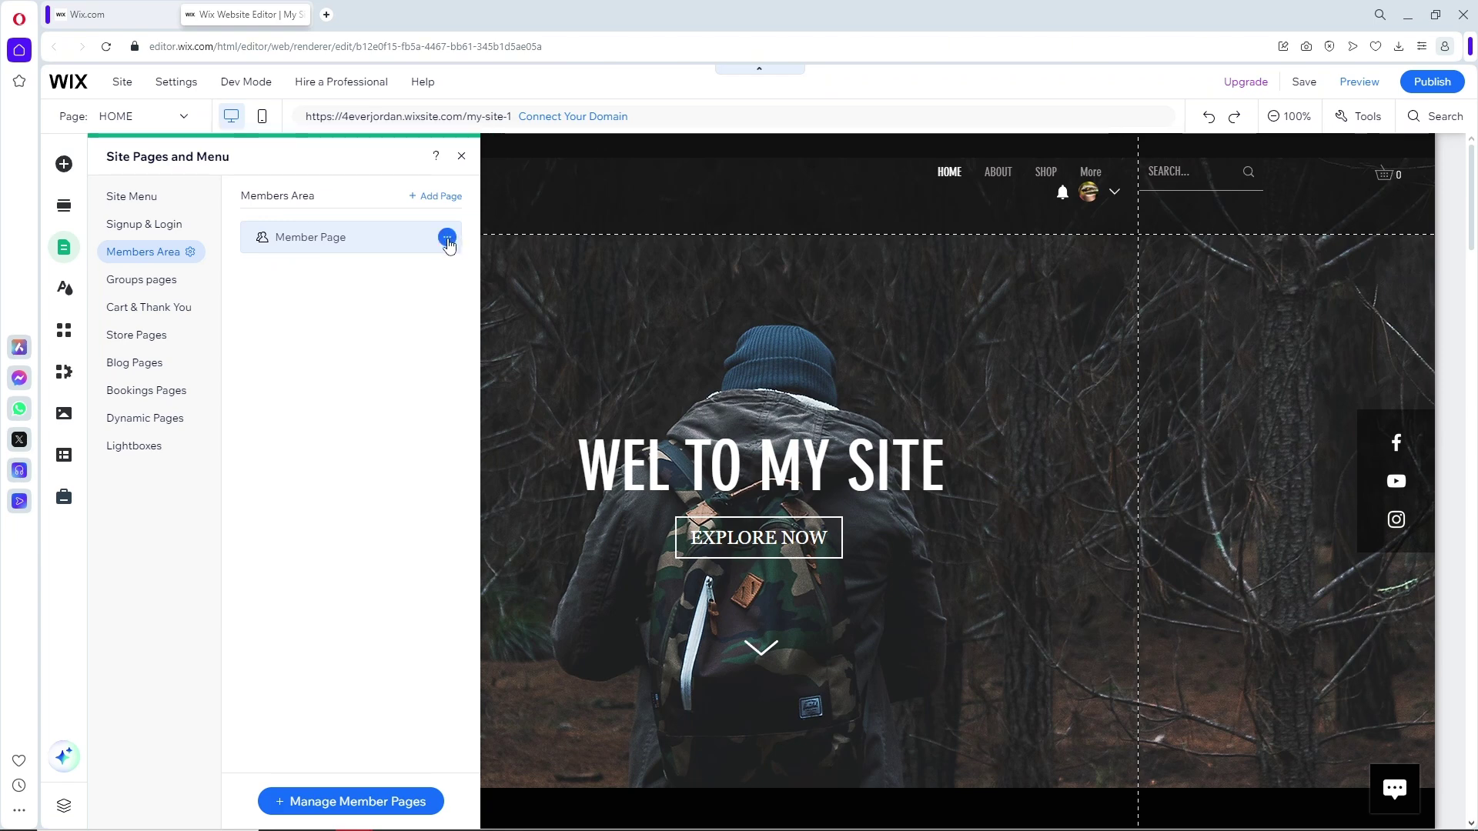
{"action": "left_click", "coordinate": [448, 242]}
{"action": "left_click", "coordinate": [485, 237]}
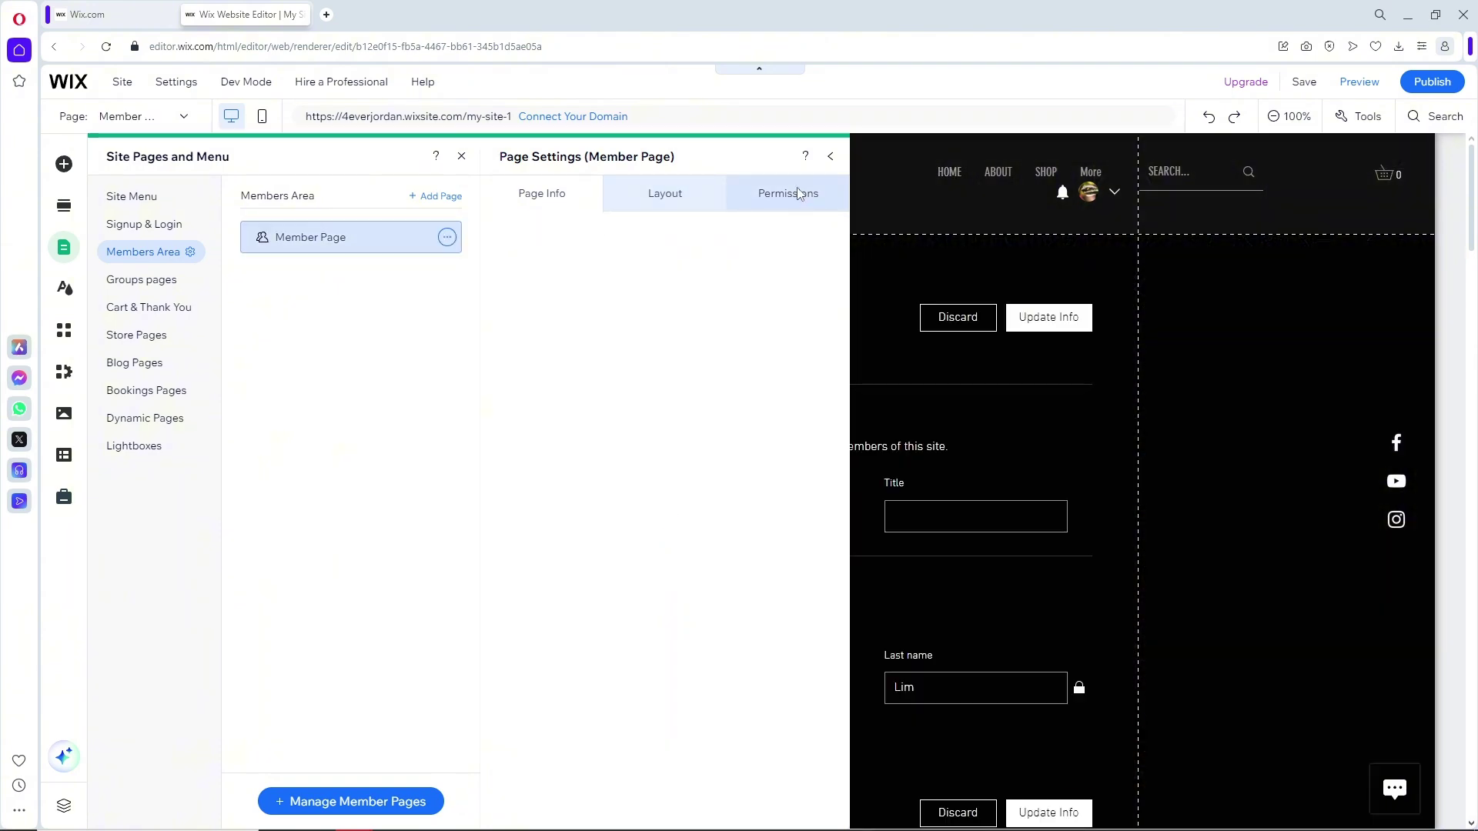
{"action": "left_click", "coordinate": [797, 194]}
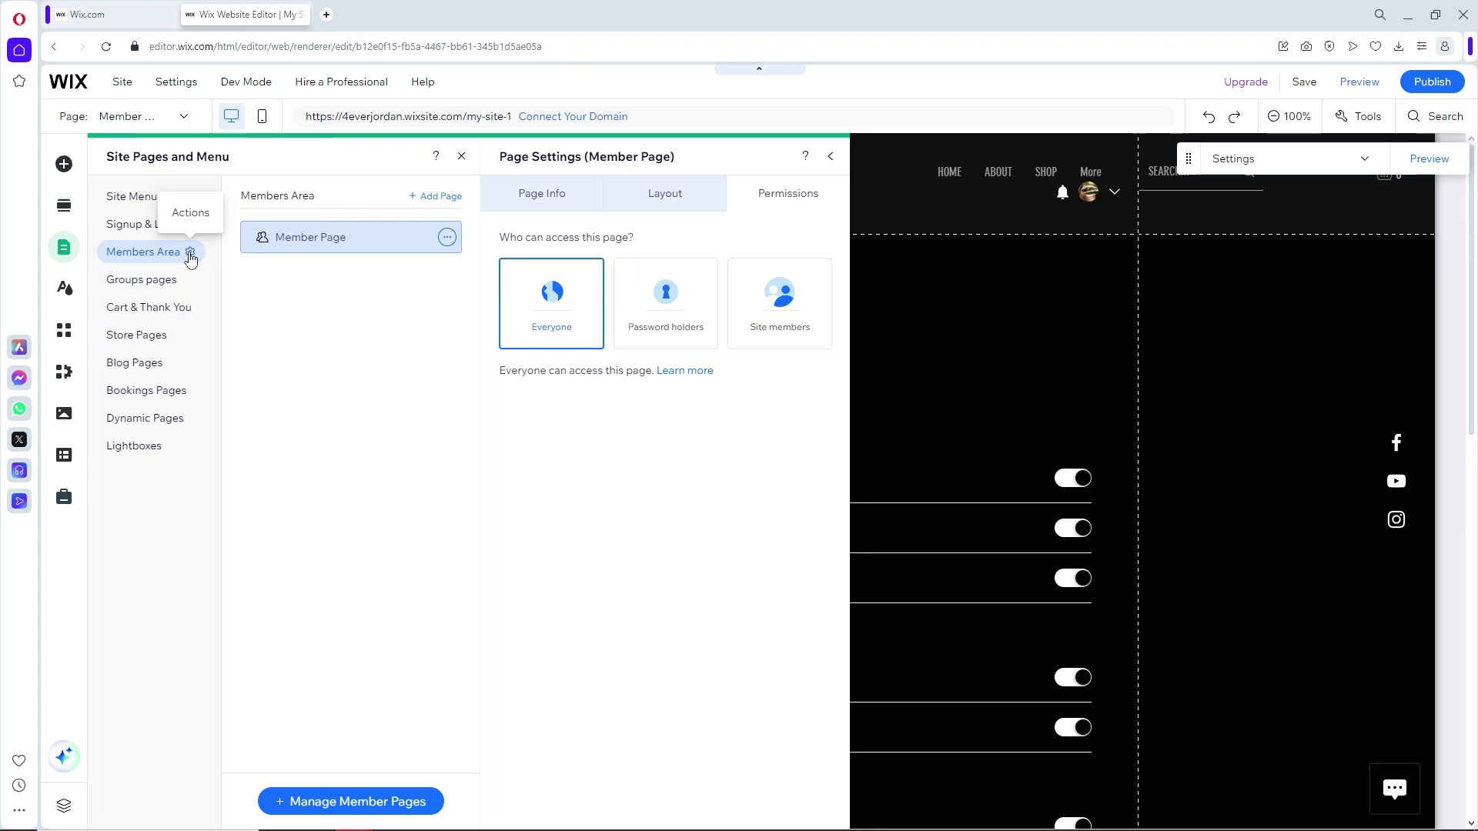
Step: Delete the Members Area from its gear menu and confirm with Yes, Delete
{"action": "left_click", "coordinate": [191, 253]}
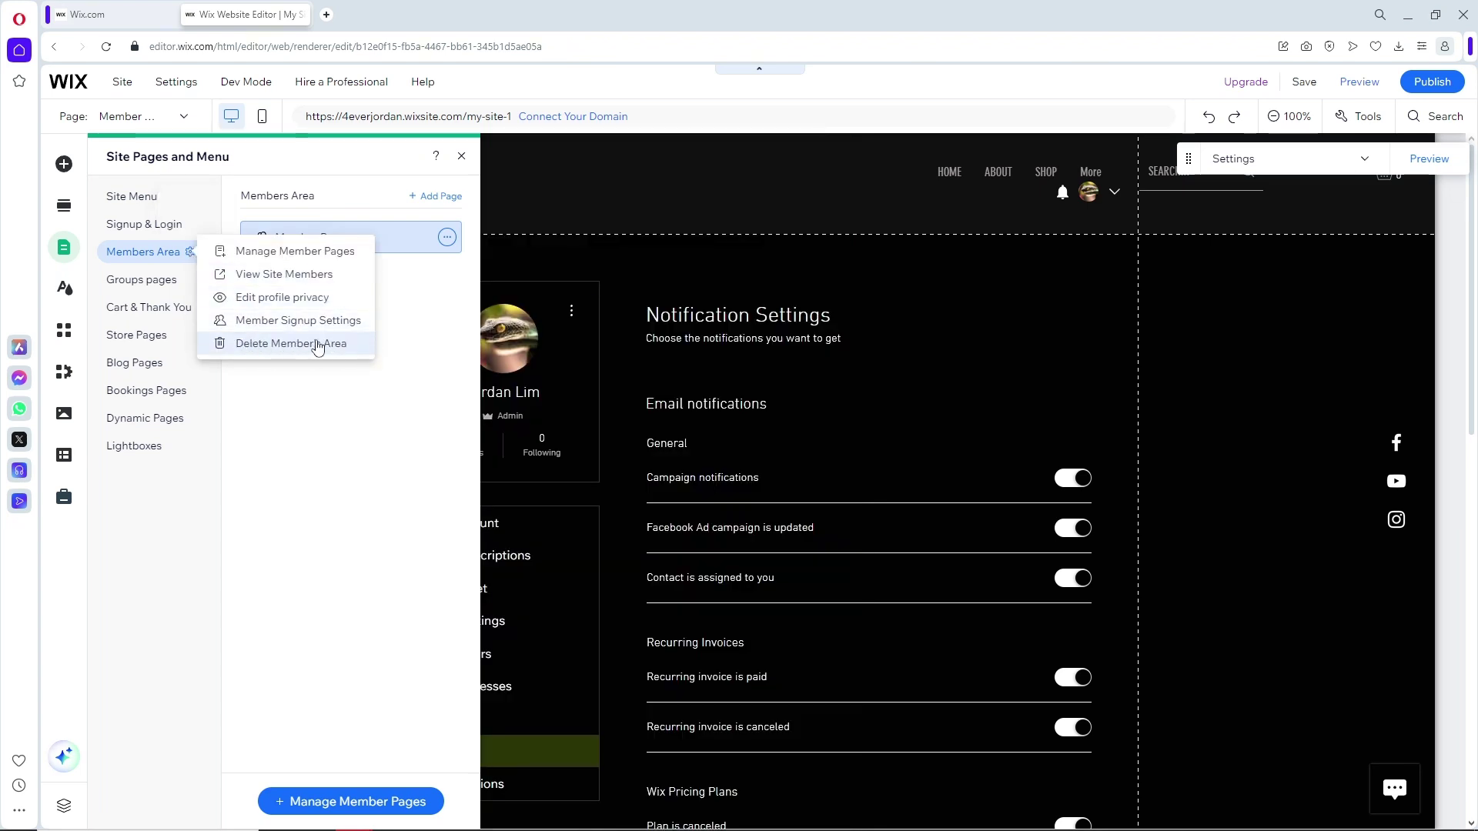
{"action": "left_click", "coordinate": [319, 344]}
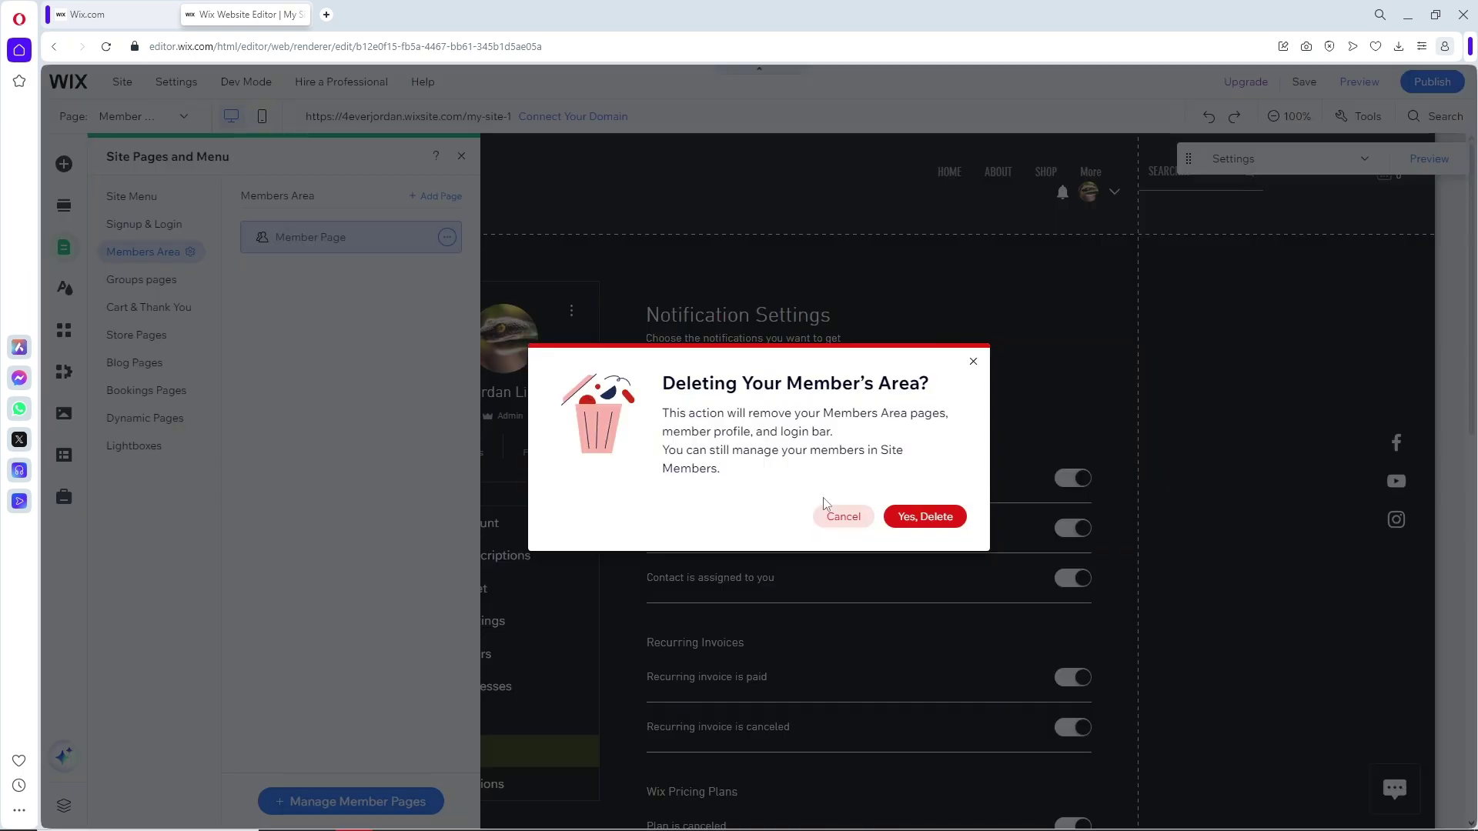
{"action": "left_click", "coordinate": [936, 518]}
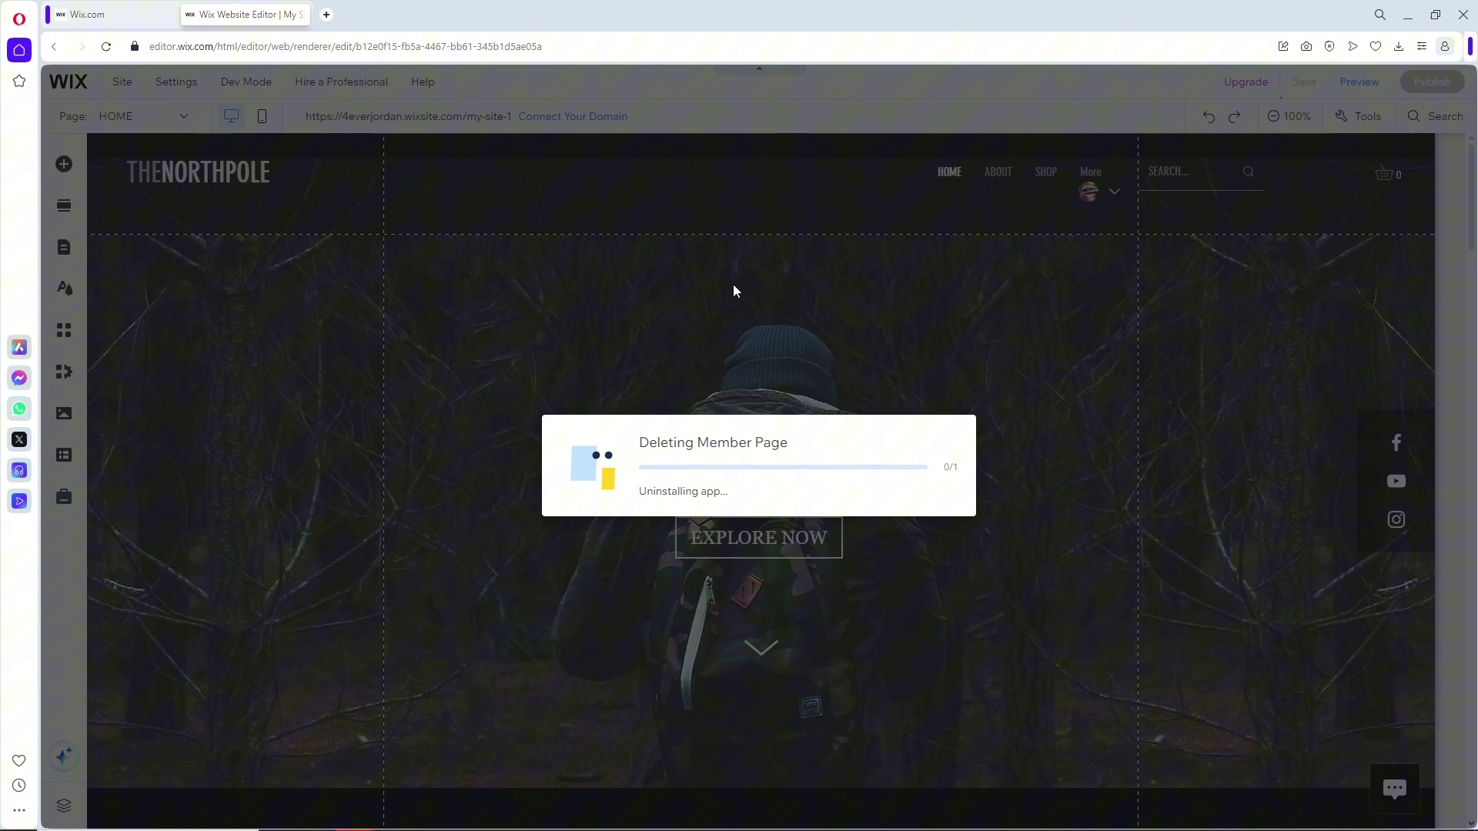